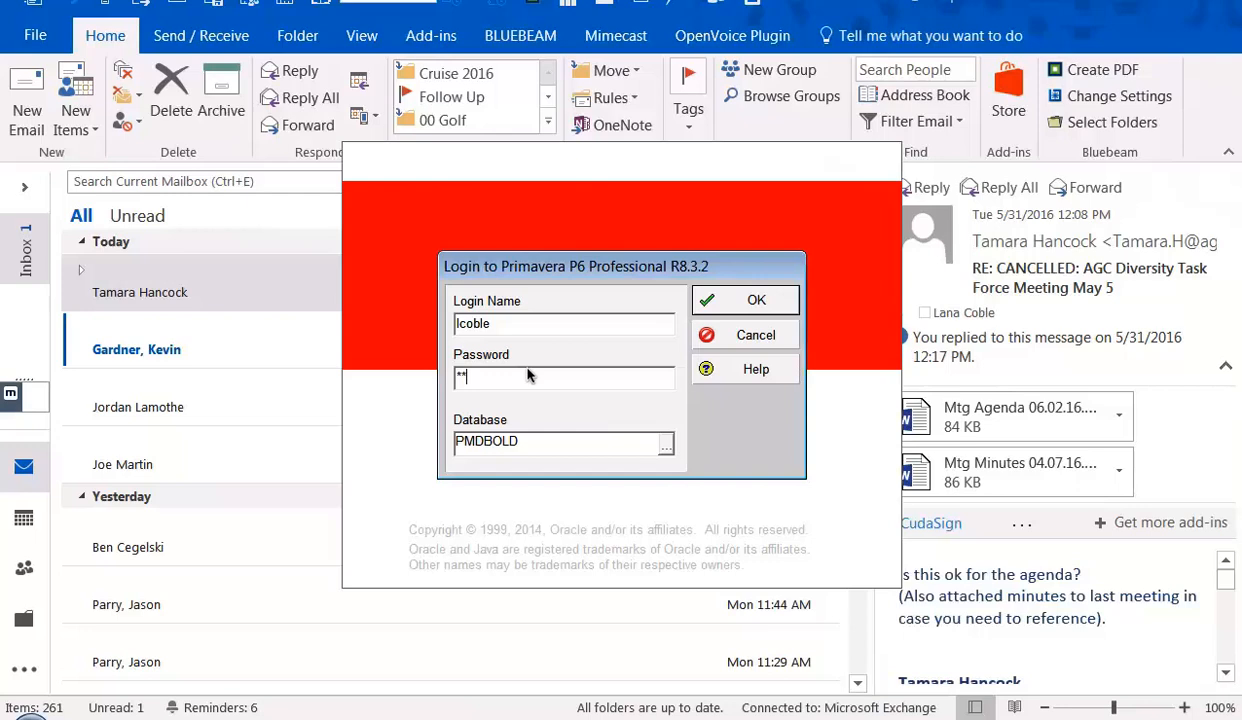
# - Enter the account password and log in to the PMDBOLD database
pyautogui.write('******')
pyautogui.press('Return')
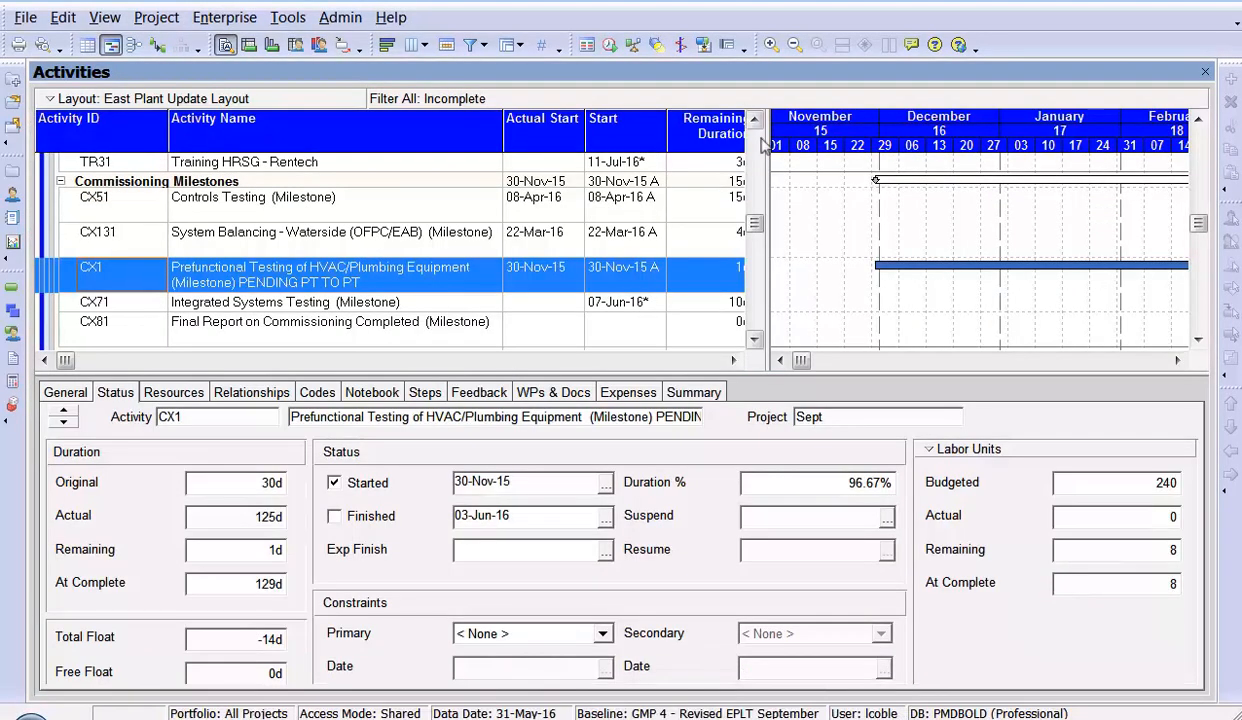
# - Widen the activity table to expose the Finish columns, and reorder its columns so Start sits between Actual Finish and Finish
pyautogui.scroll(10, 760, 147)
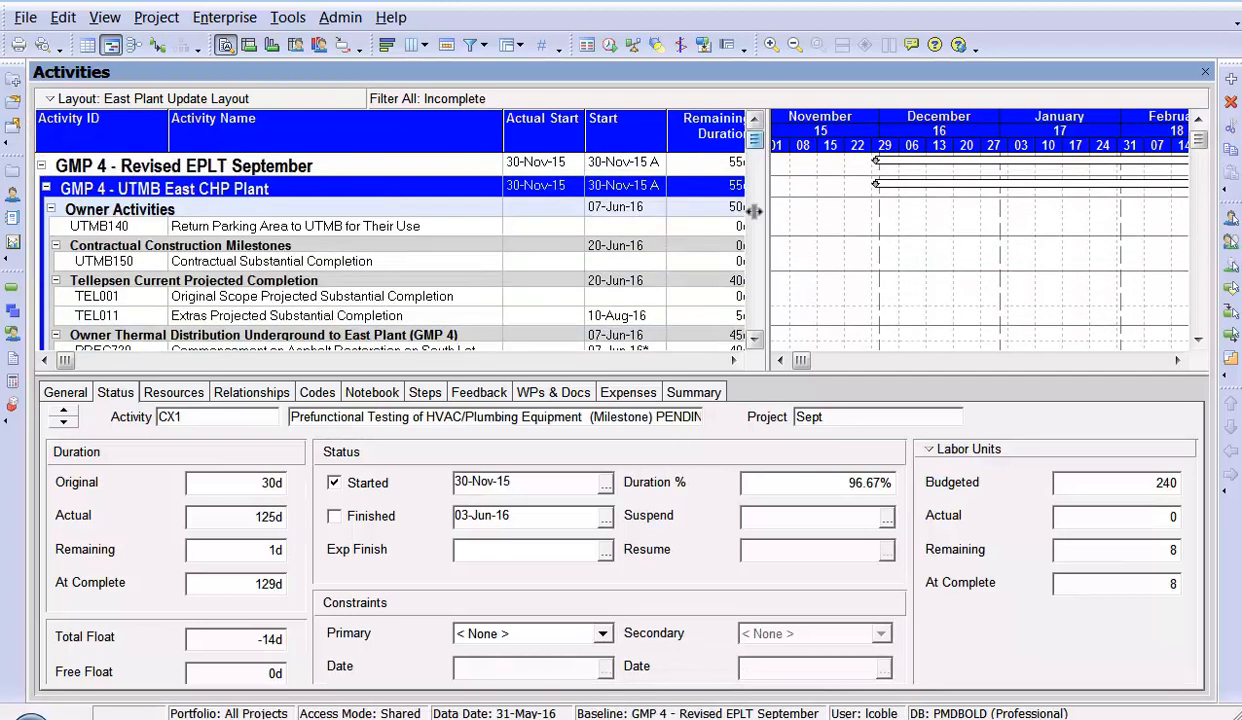
pyautogui.moveTo(751, 208); pyautogui.dragTo(1034, 213)
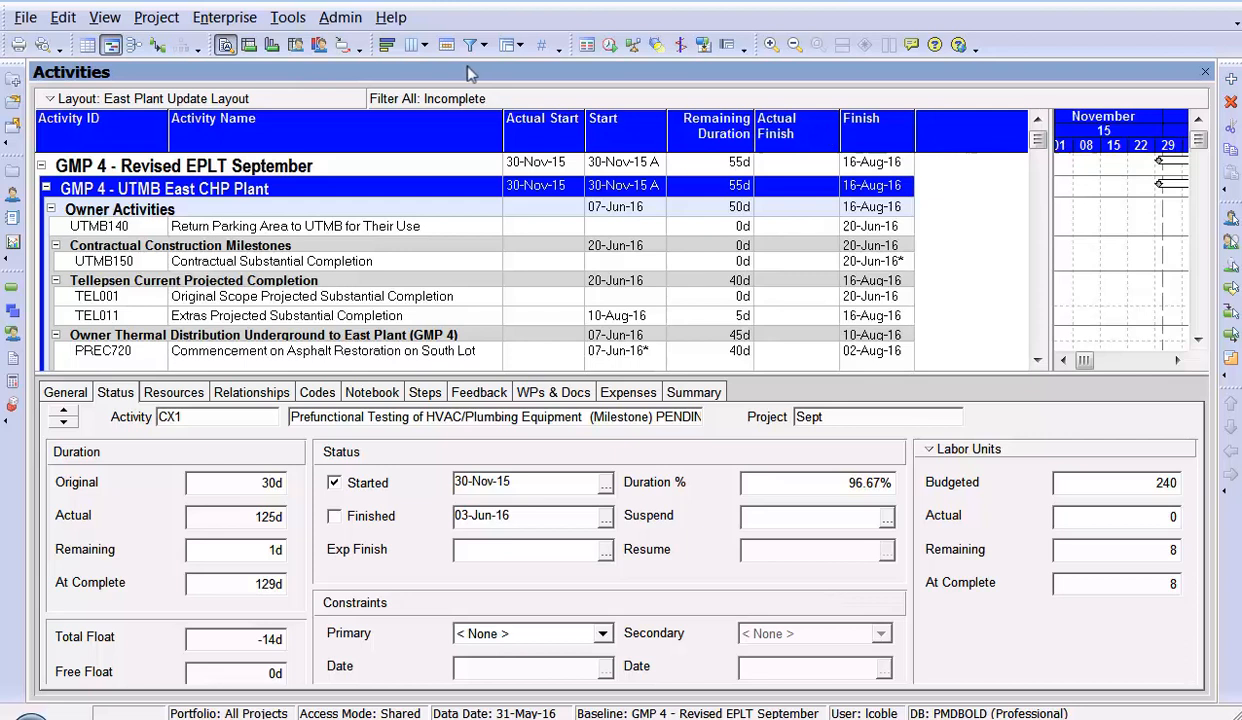
pyautogui.click(412, 48)
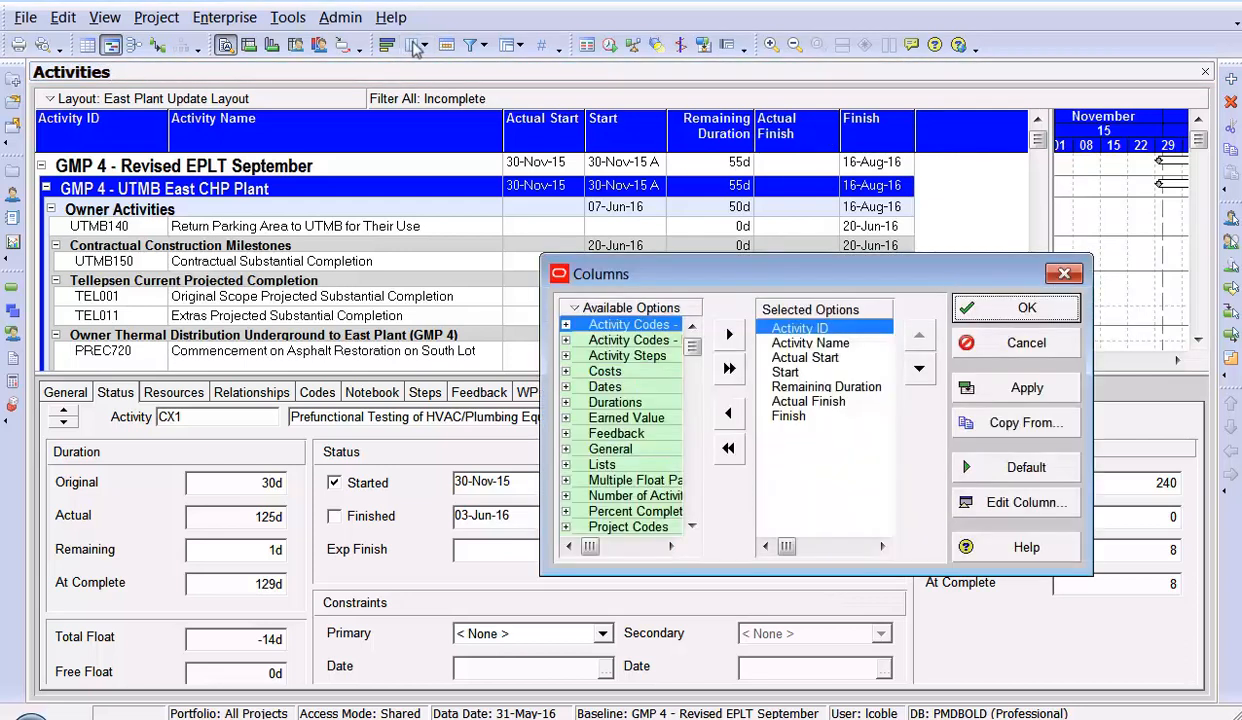
pyautogui.click(786, 372)
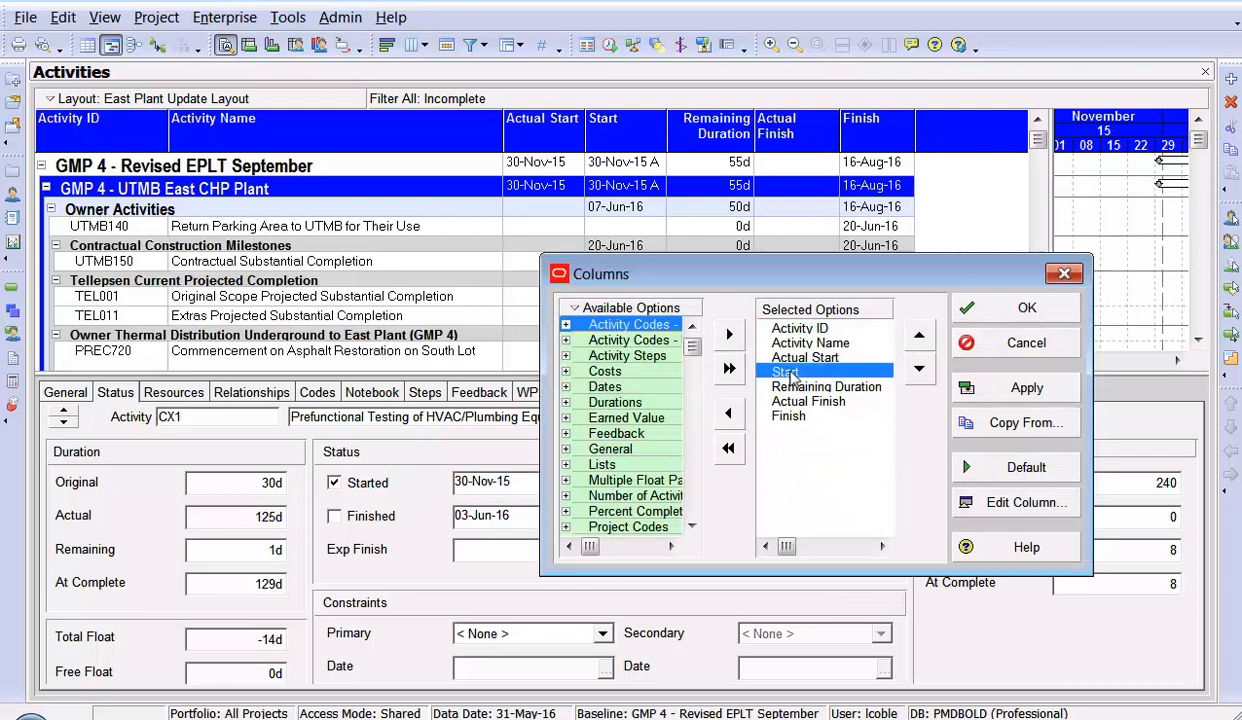
pyautogui.click(919, 371)
pyautogui.click(919, 371)
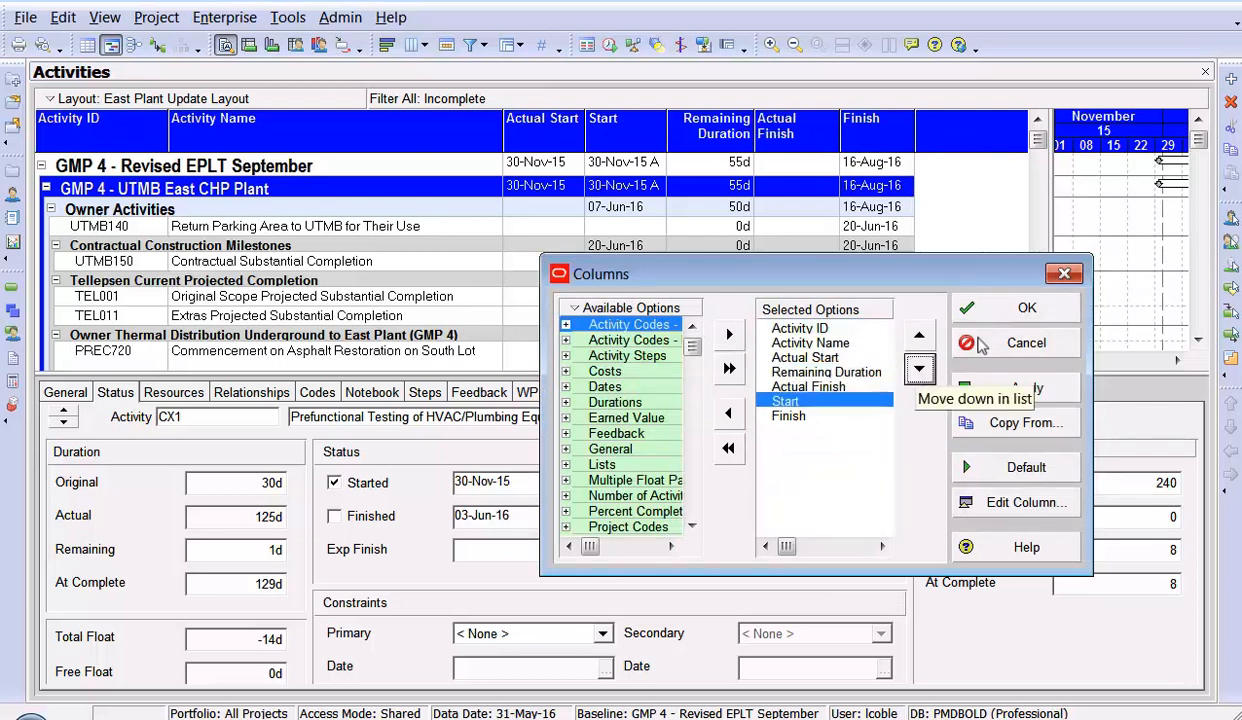
pyautogui.click(1028, 309)
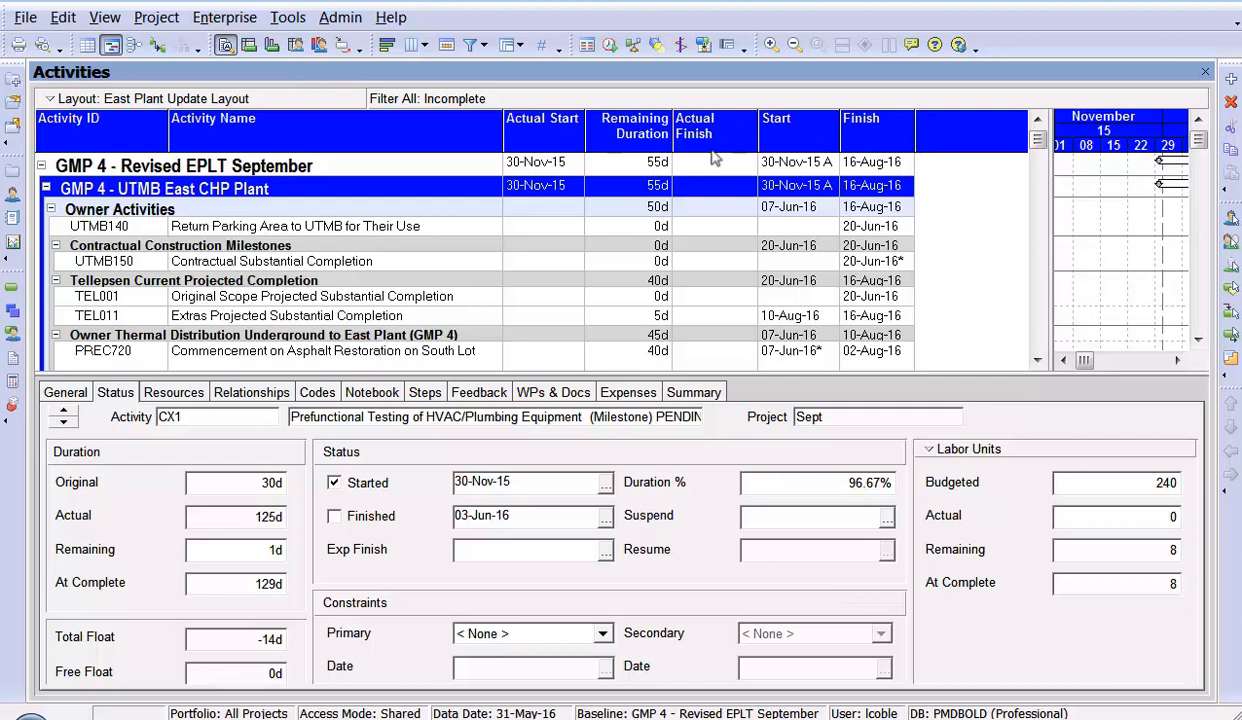
# - Set the Actual Start of activity PREC720, Commencement on Asphalt Restoration on South Lot, to 01-Jun-16
pyautogui.click(619, 228)
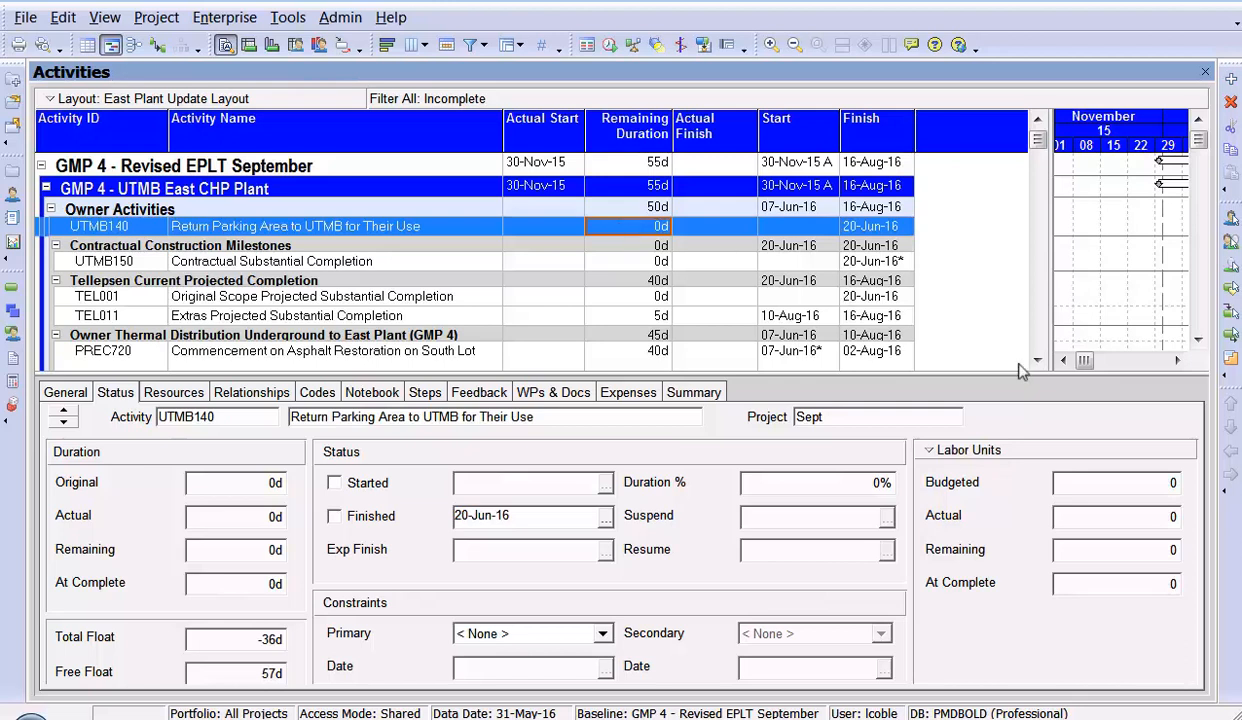
pyautogui.scroll(-2, 1038, 362)
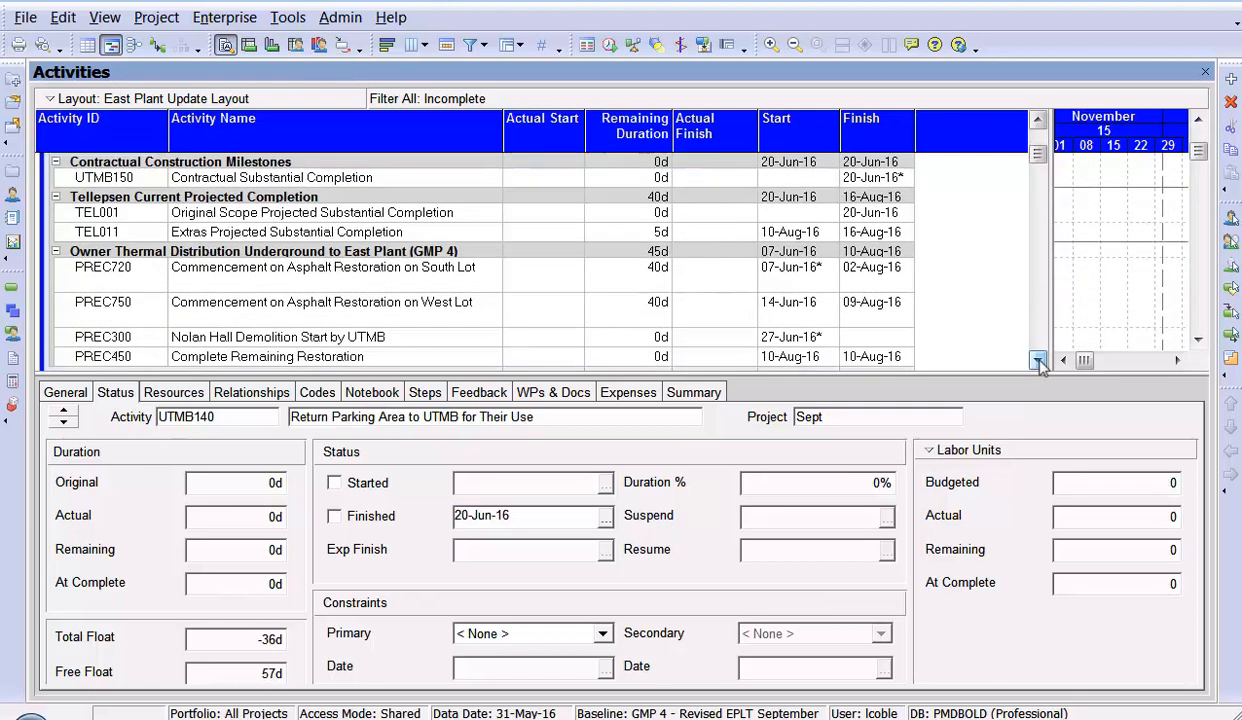
pyautogui.click(550, 284)
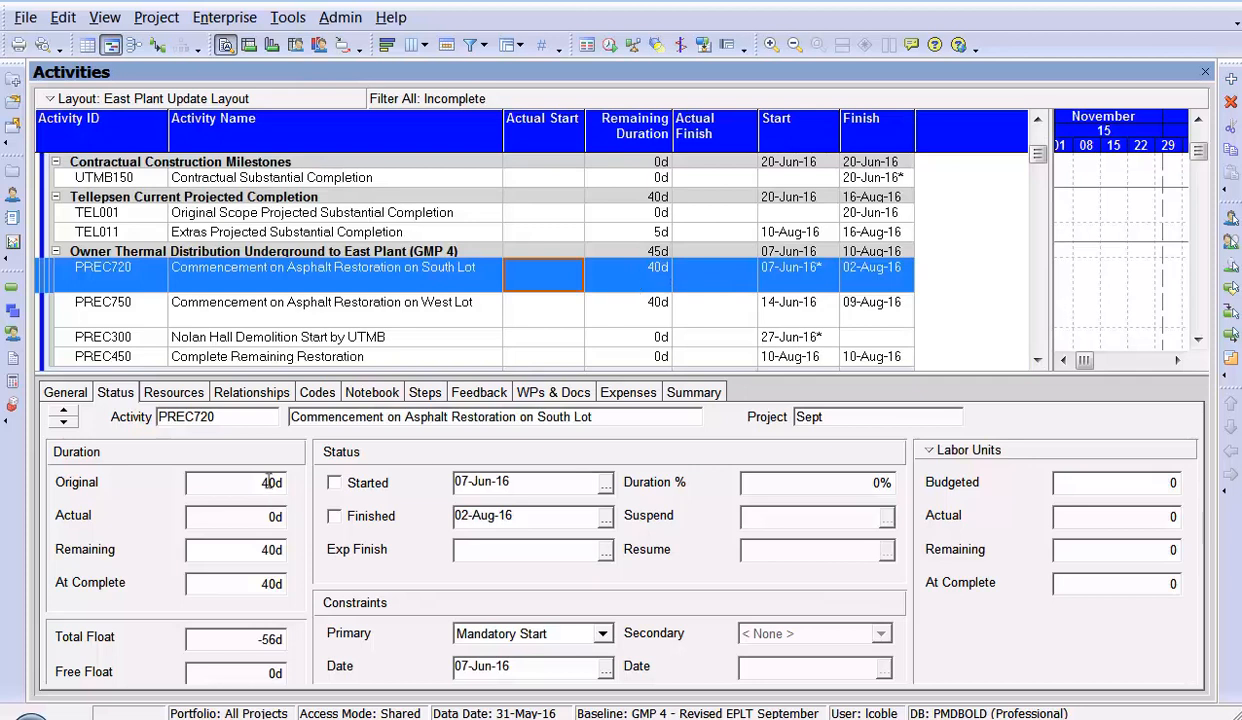
pyautogui.click(577, 285)
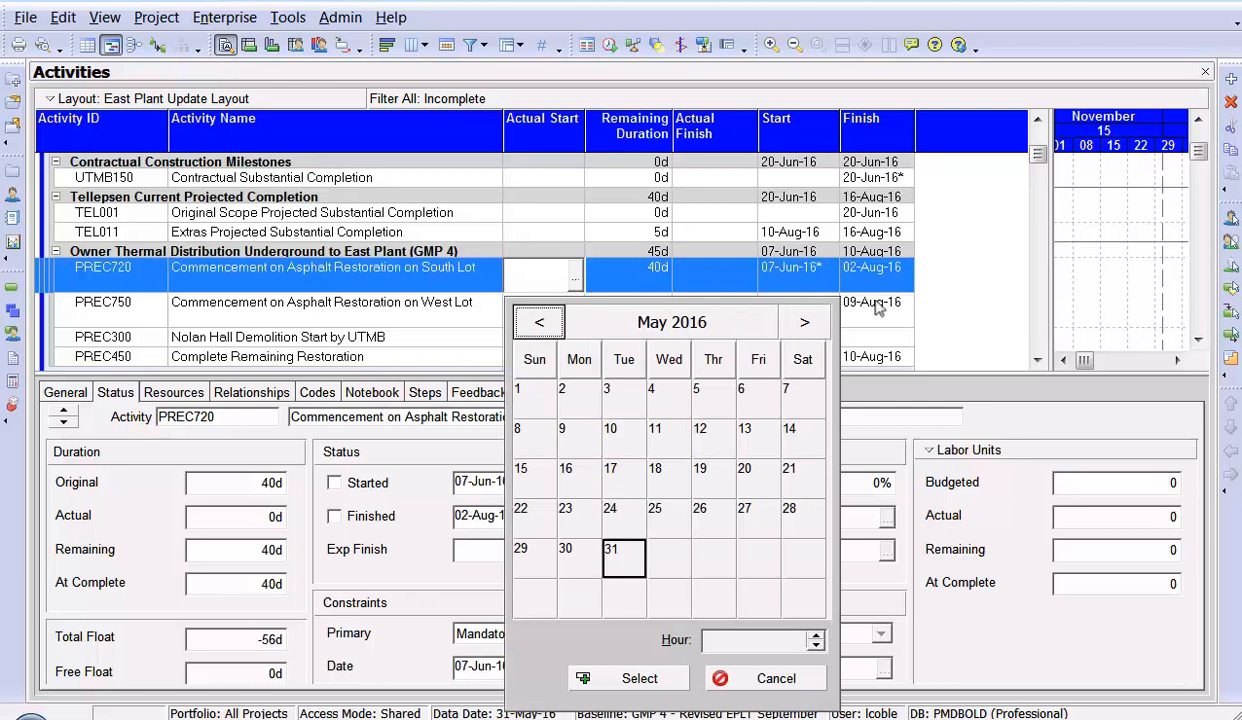
pyautogui.click(806, 324)
pyautogui.doubleClick(667, 405)
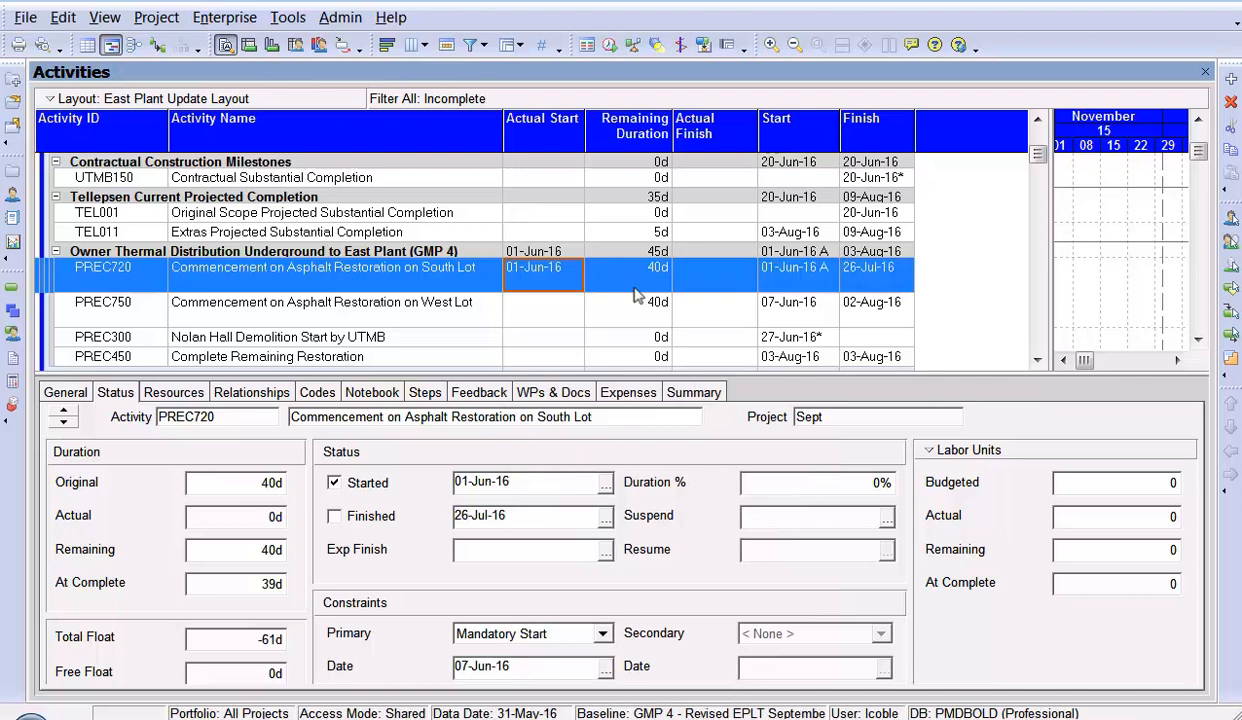
# - Set the Remaining Duration of activity PREC720 to 20 days
pyautogui.click(632, 283)
pyautogui.write('20')
pyautogui.press('Return')
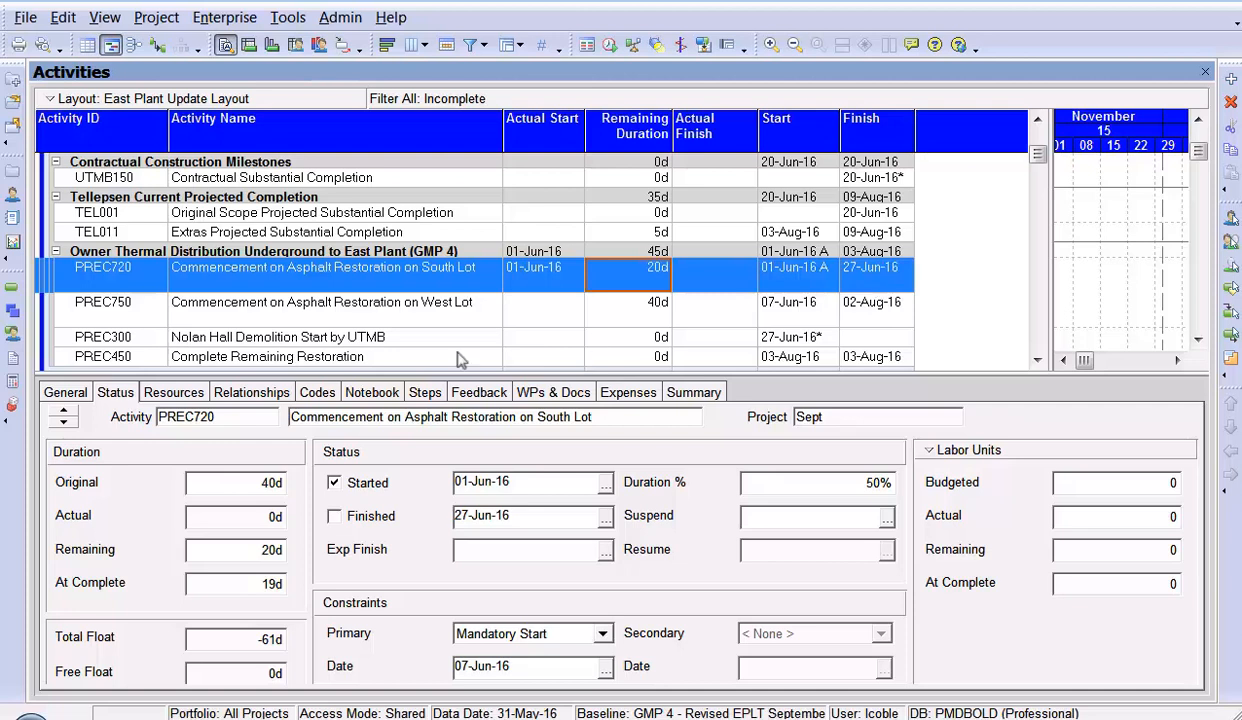
# - Examine the calendar assigned to activity PREC720 and the available global calendars, leaving the assignment as it is
pyautogui.click(65, 394)
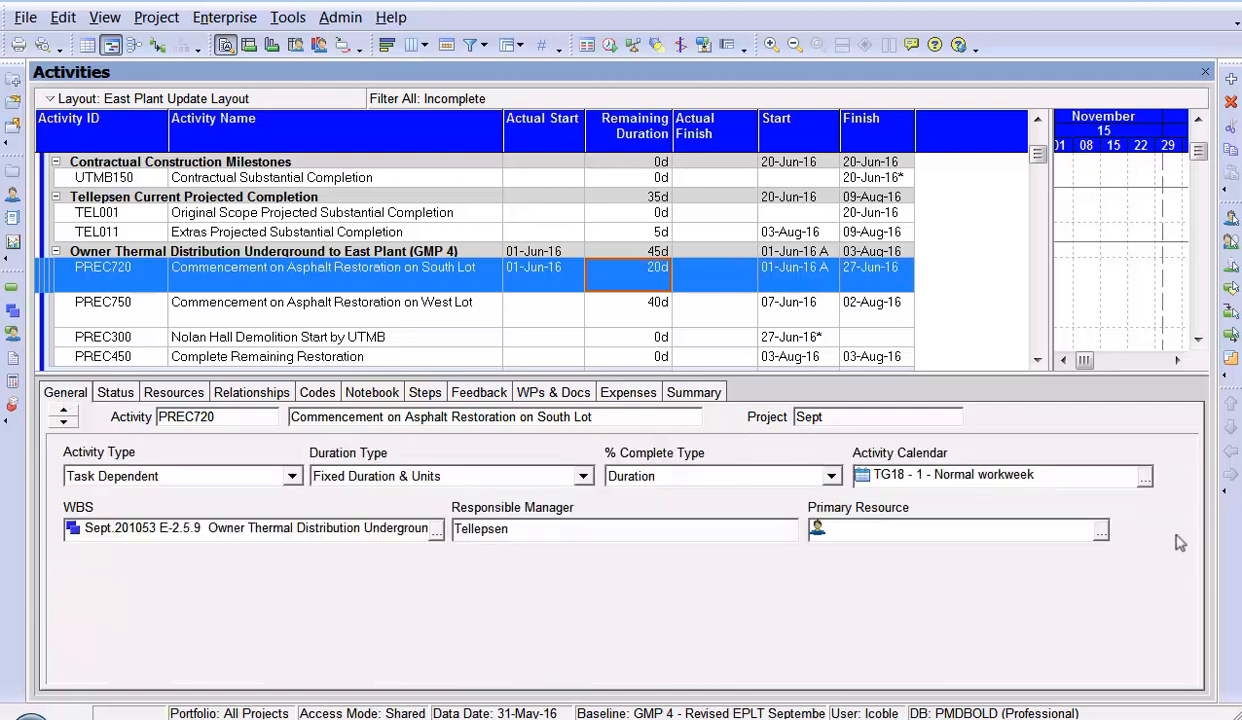
pyautogui.click(1145, 481)
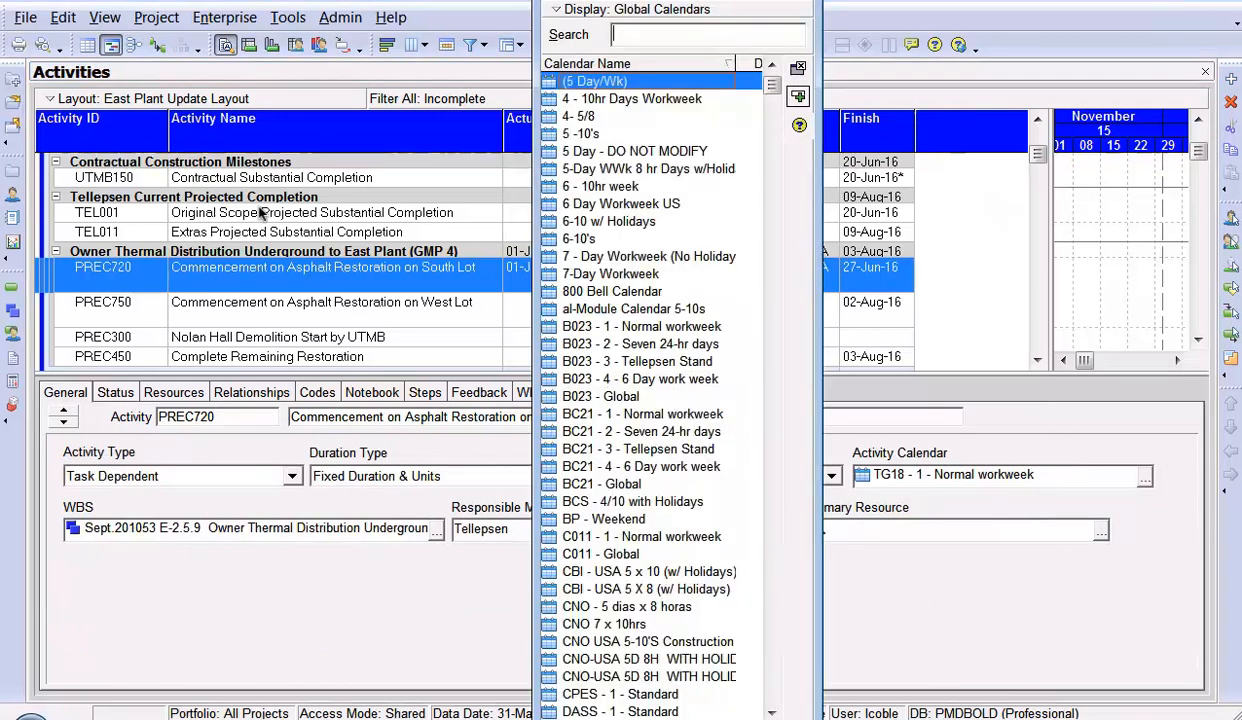
pyautogui.click(805, 8)
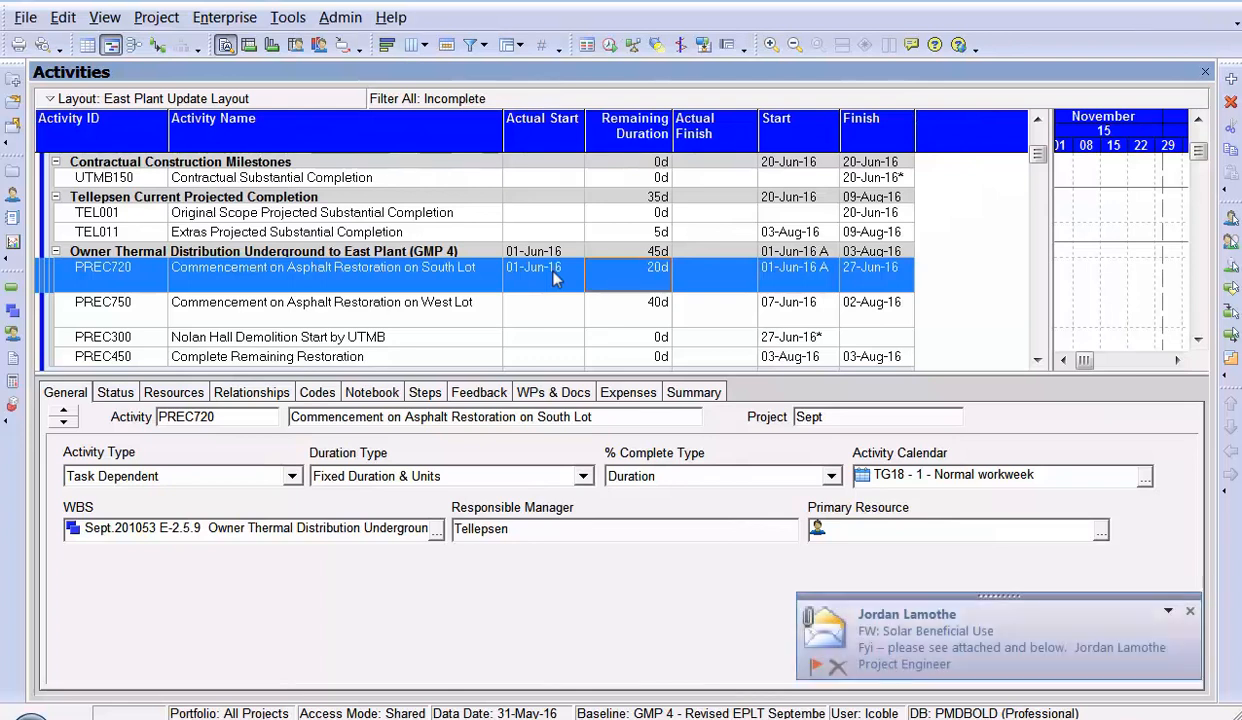
pyautogui.click(1190, 612)
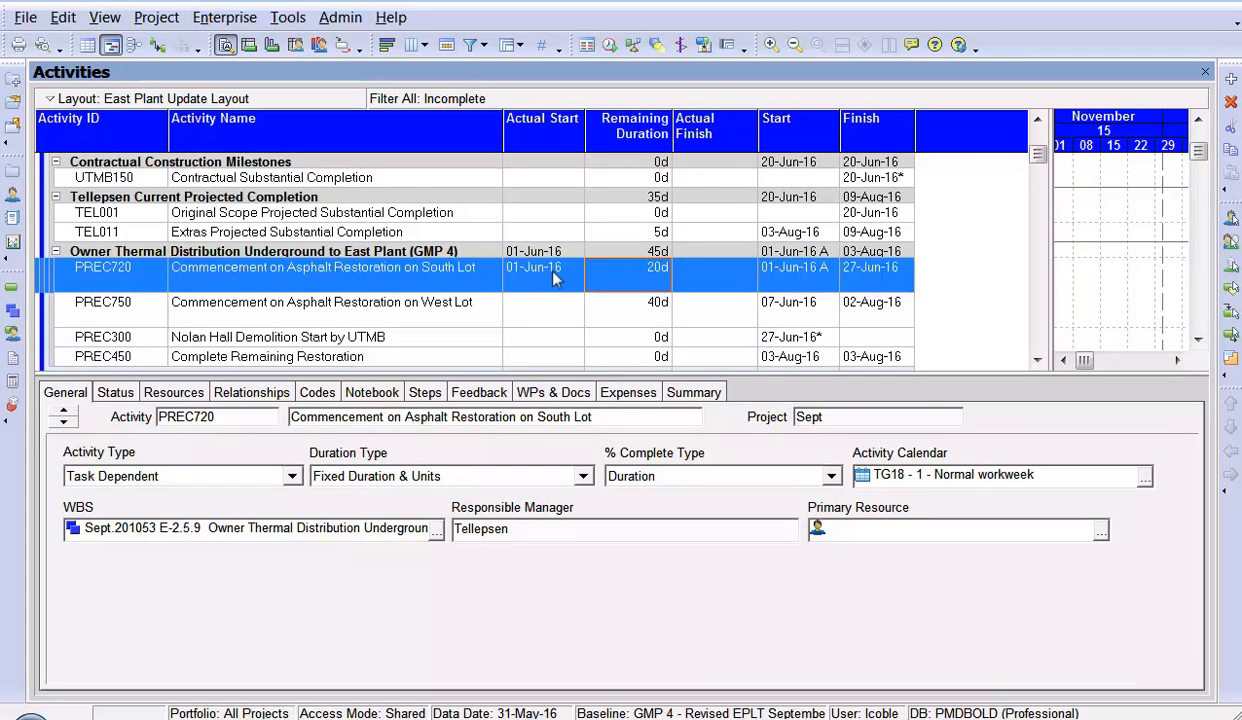
# - Set the Actual Finish of activity PREC720 to 10-Jun-16 and check its start, remaining duration and finish values
pyautogui.click(745, 272)
pyautogui.click(750, 275)
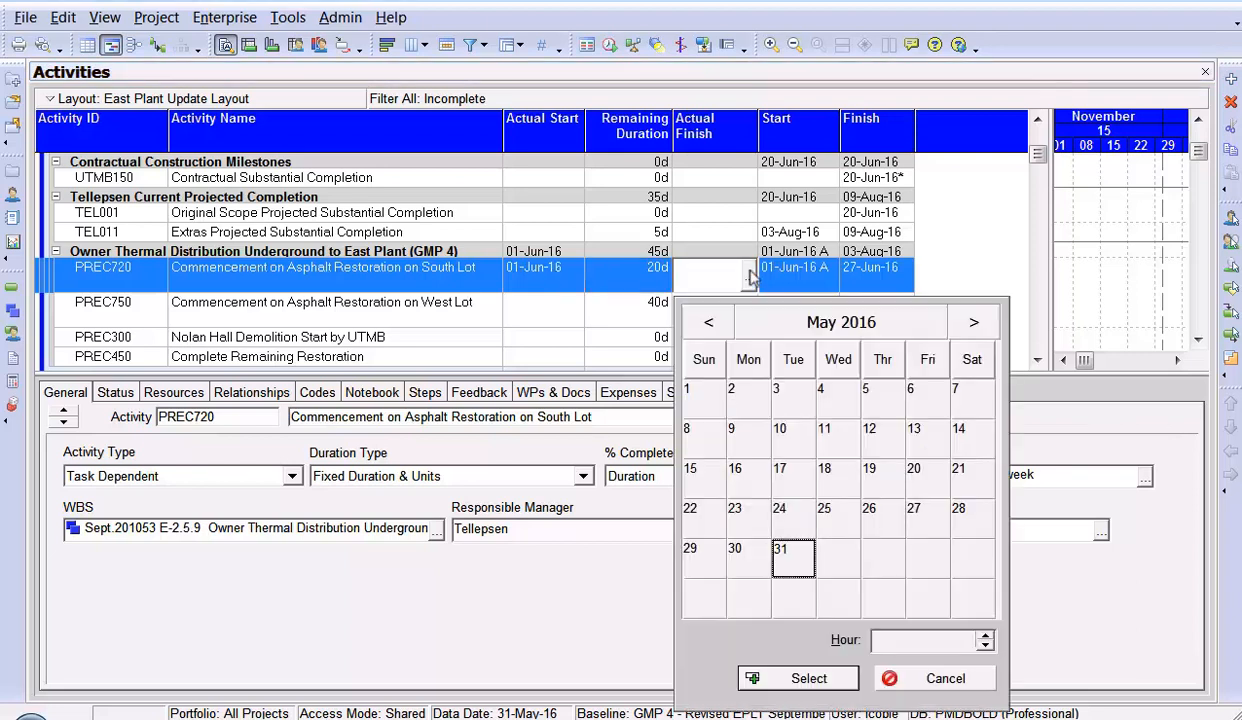
pyautogui.click(970, 324)
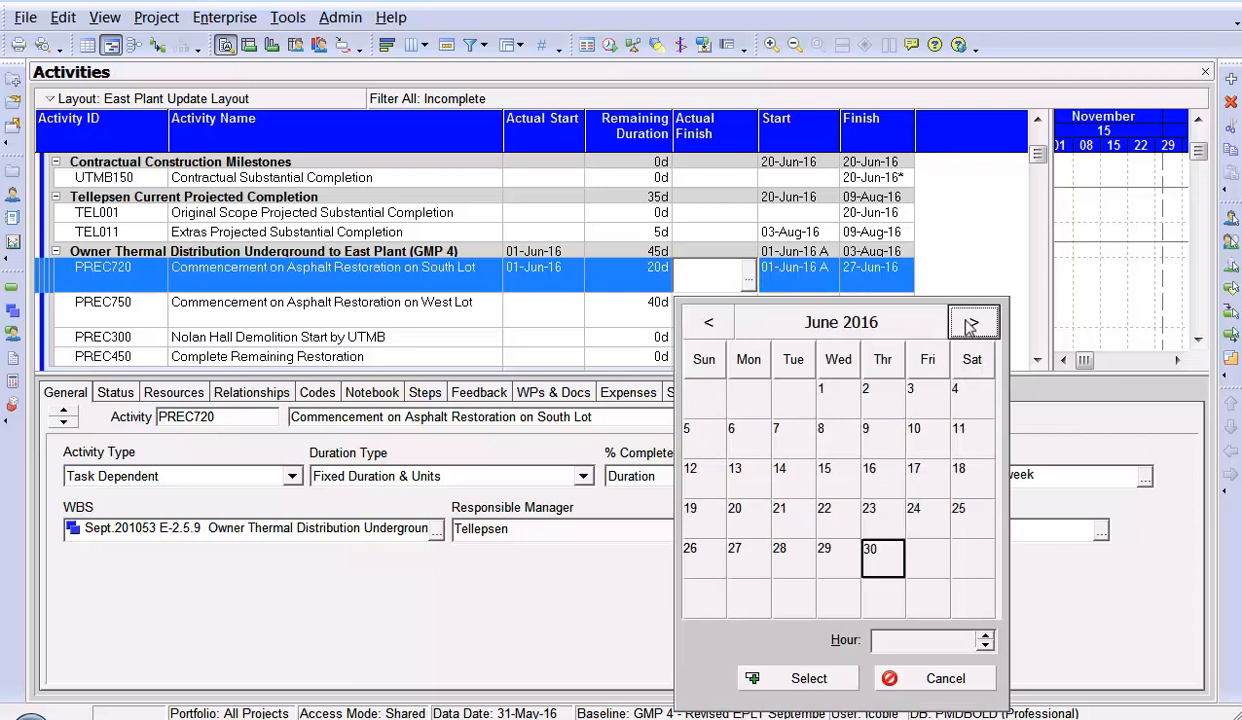
pyautogui.doubleClick(914, 432)
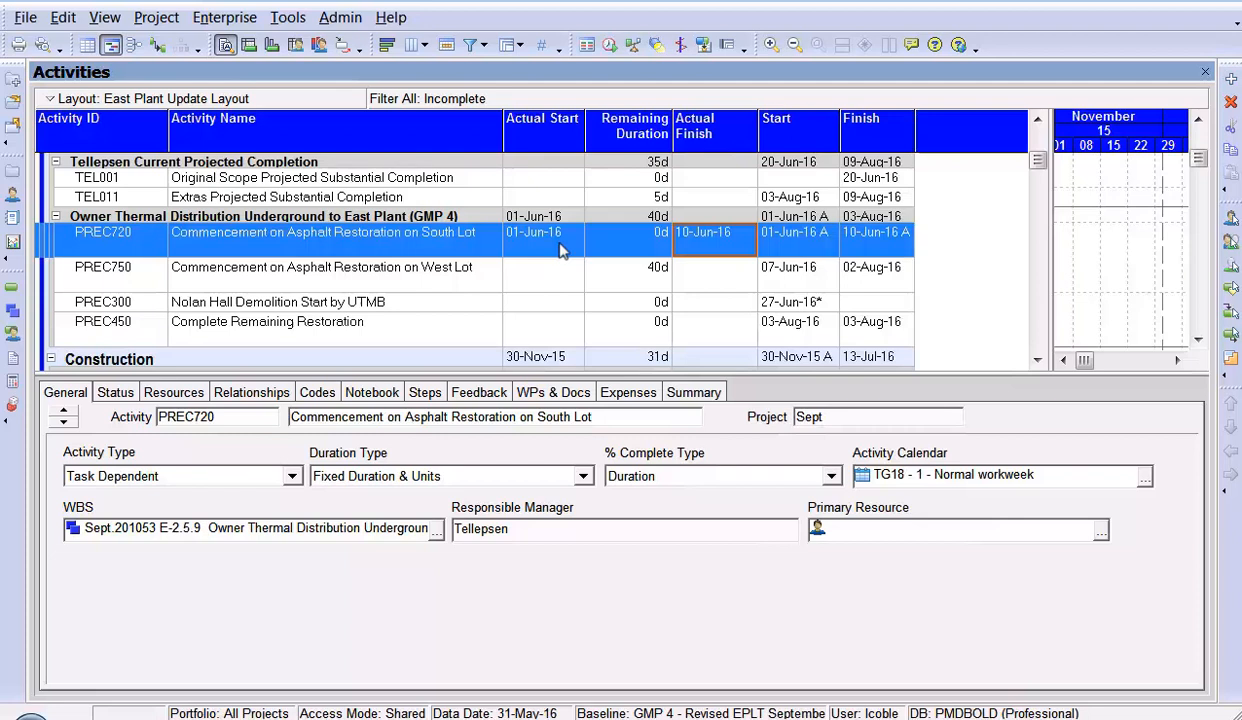
pyautogui.click(650, 248)
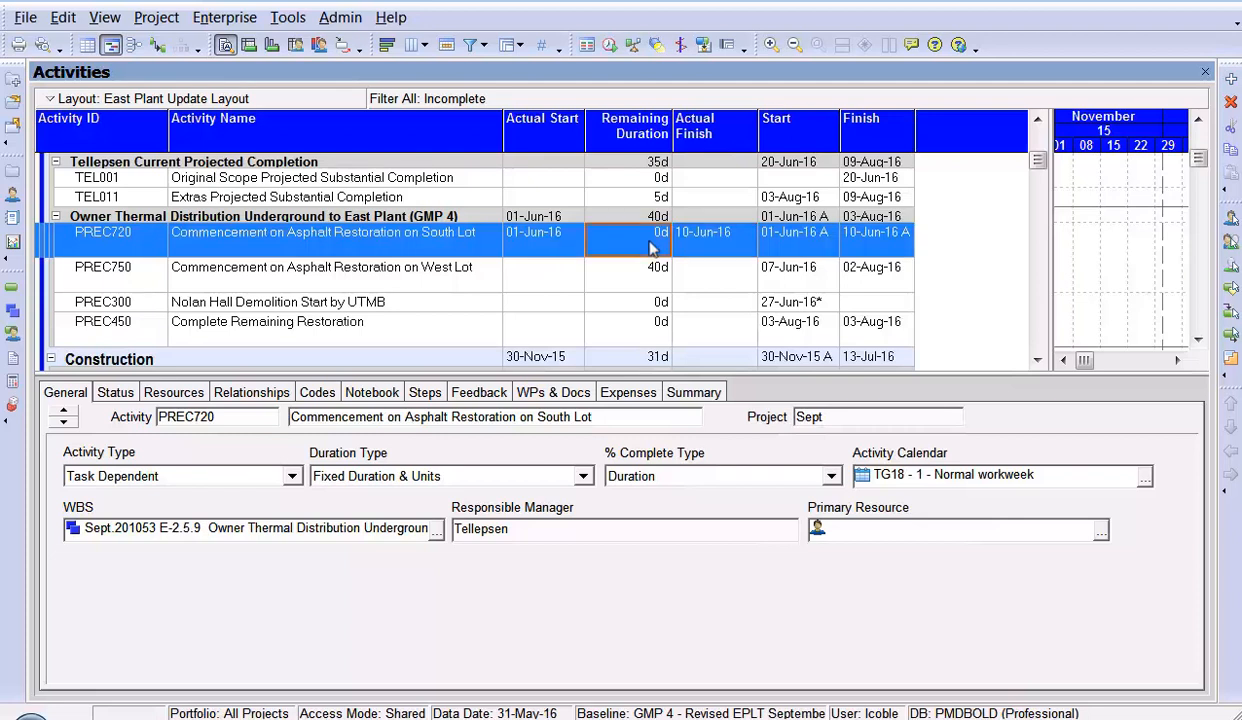
pyautogui.click(563, 248)
pyautogui.click(731, 256)
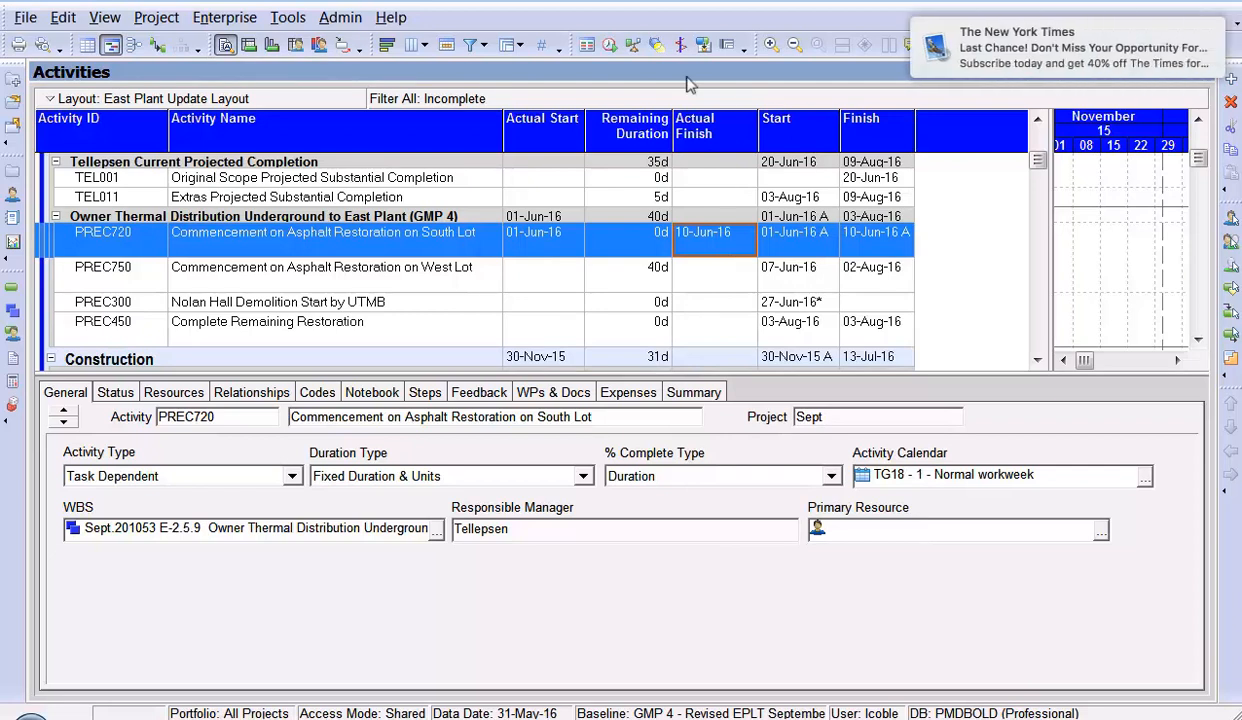
# - Set the project's current data date to 01-Jun-16 and run the schedule calculation
pyautogui.click(609, 50)
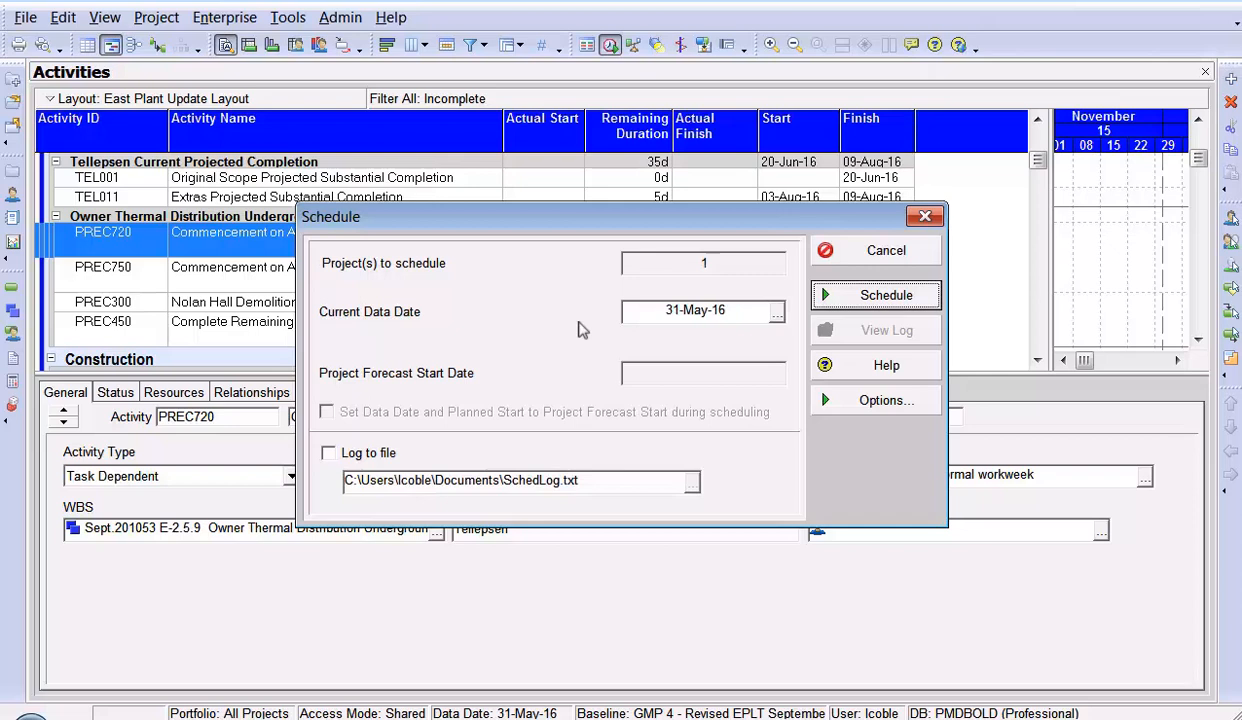
pyautogui.click(776, 315)
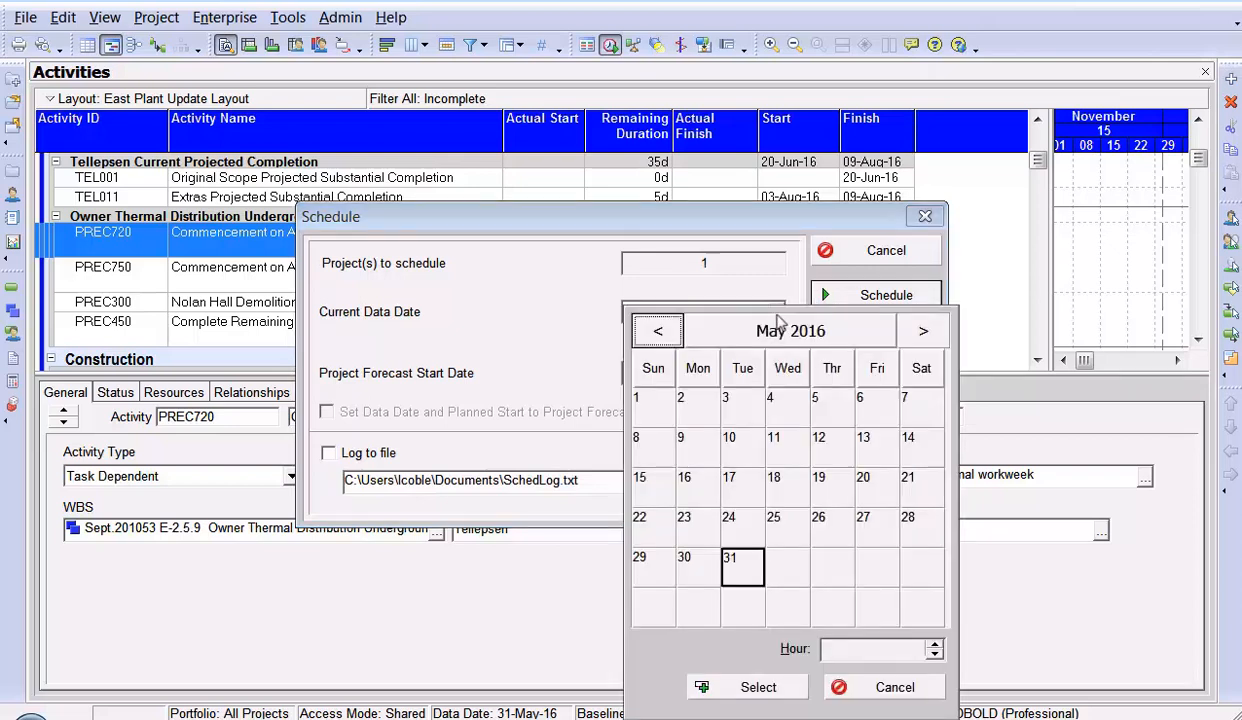
pyautogui.click(921, 331)
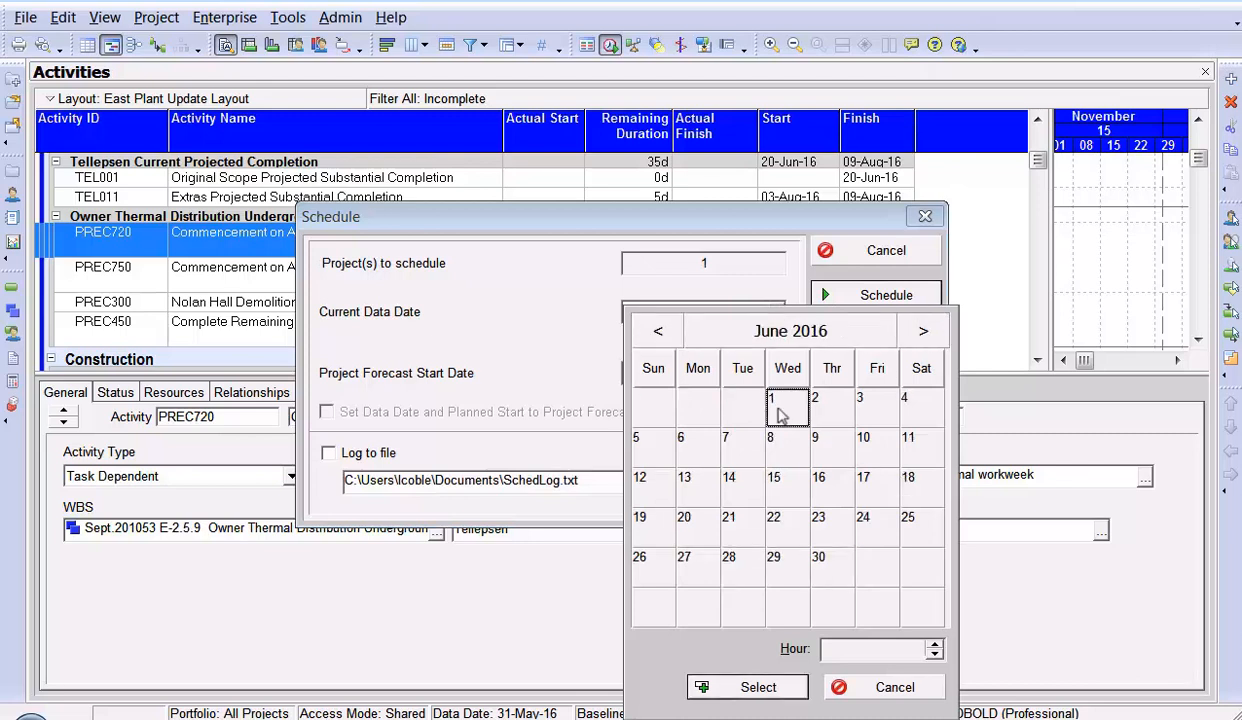
pyautogui.doubleClick(781, 415)
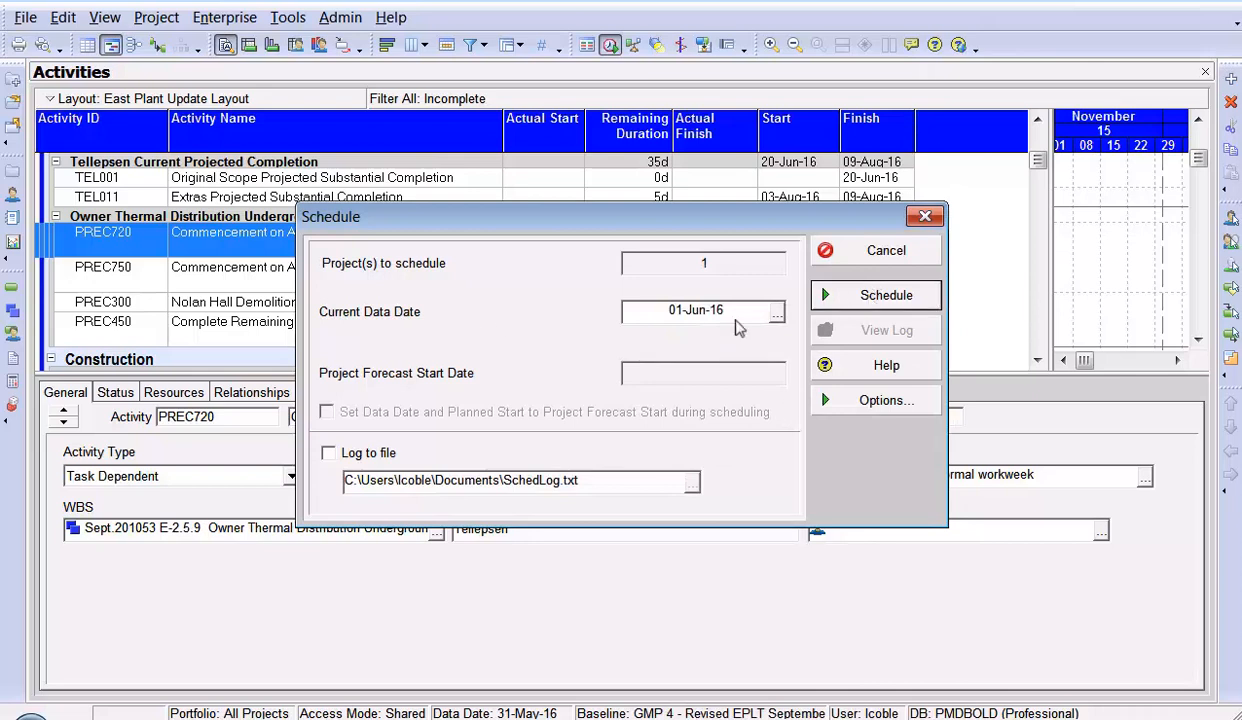
pyautogui.click(845, 301)
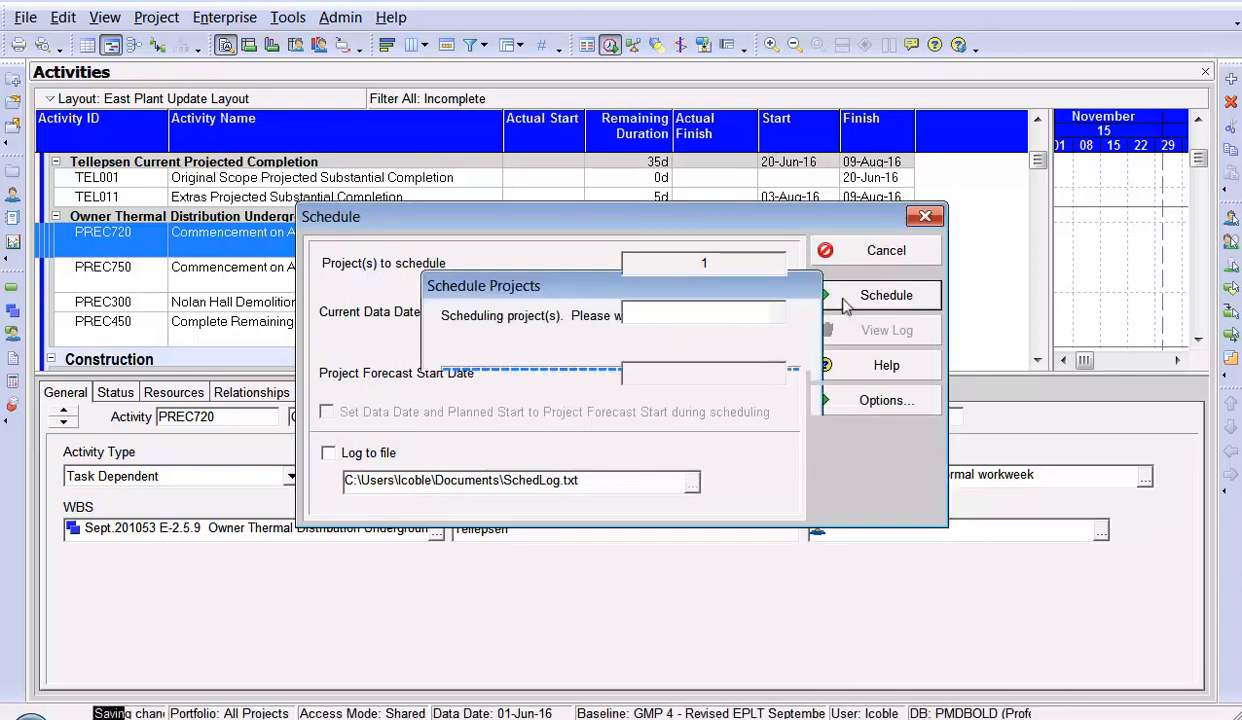